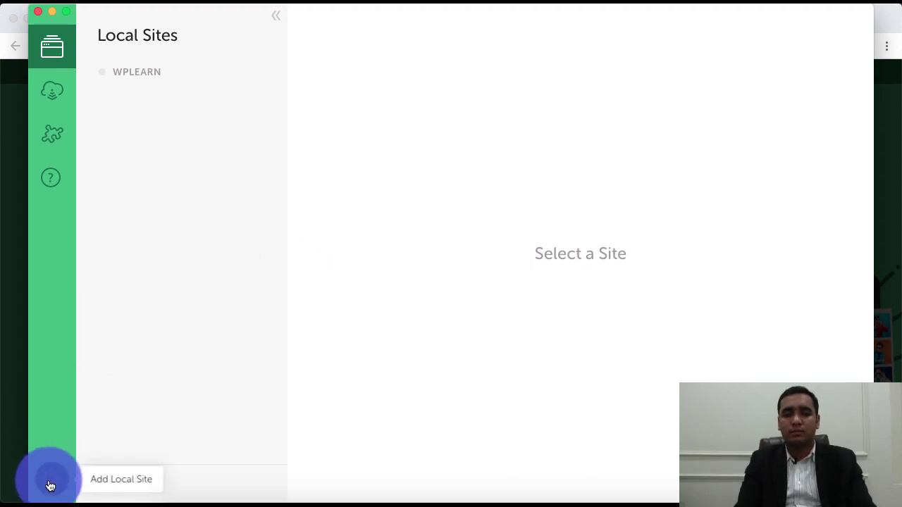
Step: Start a new local site named 'wordpress' and keep the Preferred environment
{"action": "left_click", "coordinate": [50, 485]}
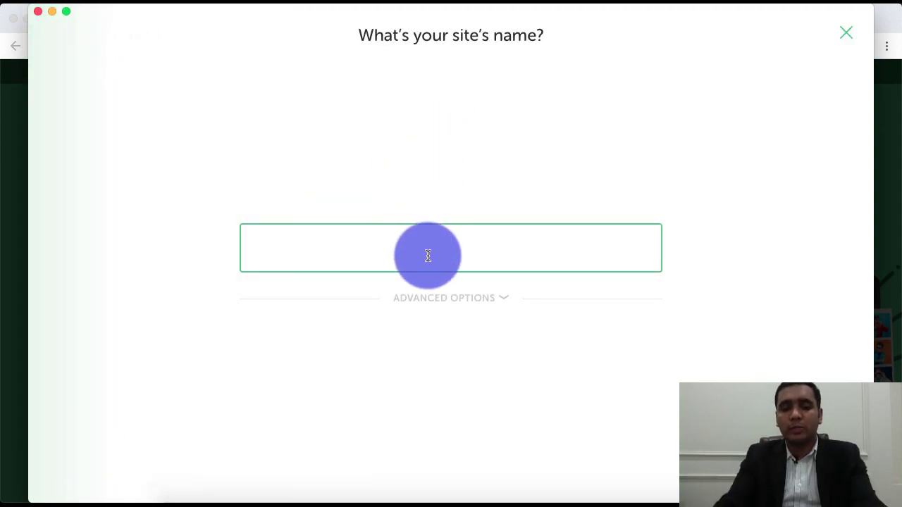
{"action": "type", "text": "wordpress"}
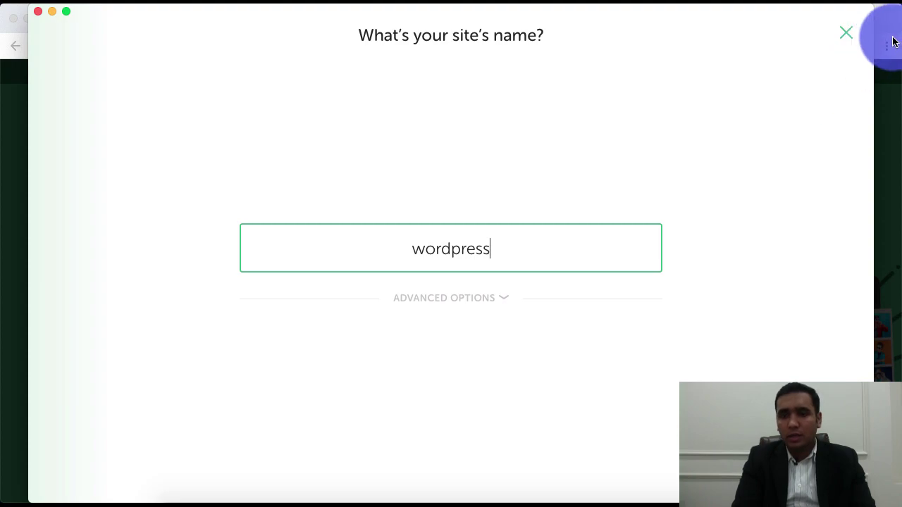
{"action": "key", "text": "Return"}
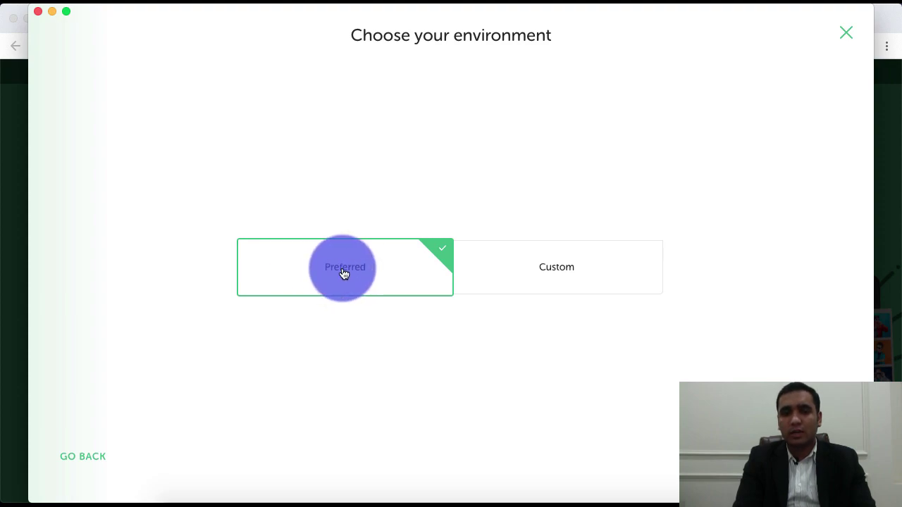
{"action": "left_click", "coordinate": [564, 279]}
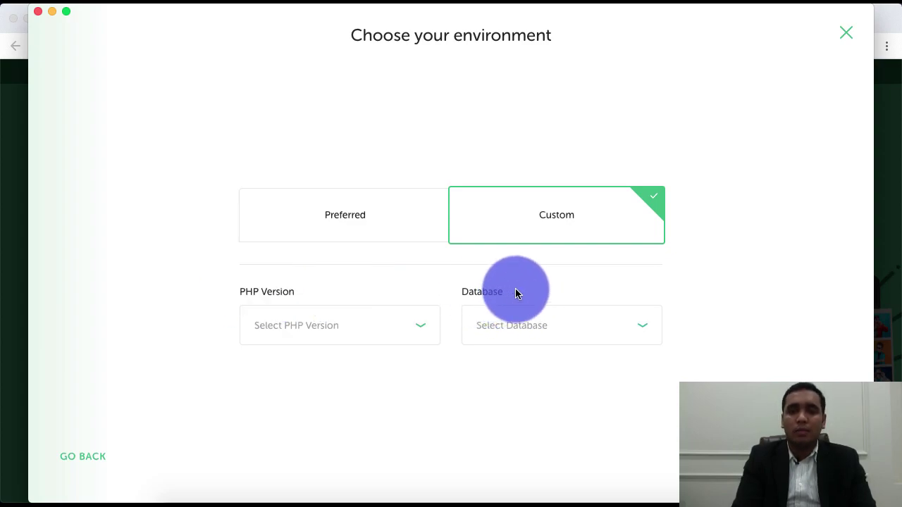
{"action": "left_click", "coordinate": [308, 209]}
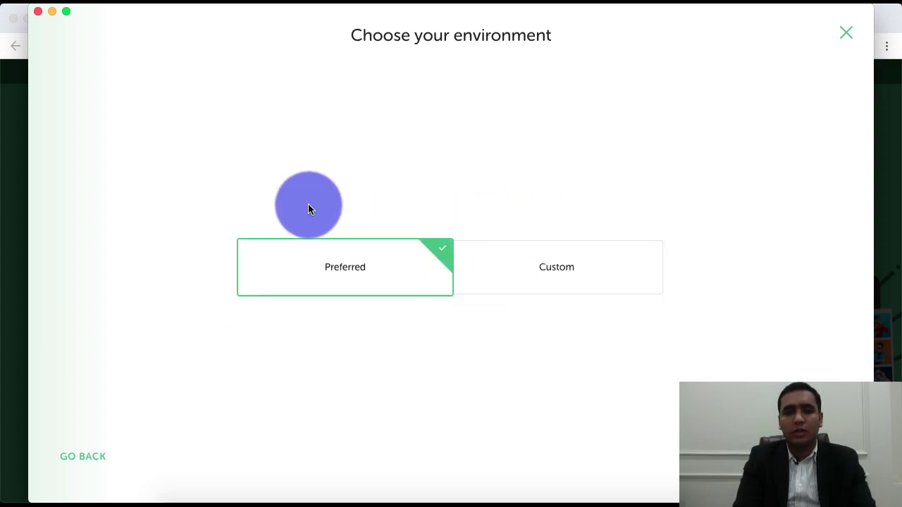
{"action": "key", "text": "Return"}
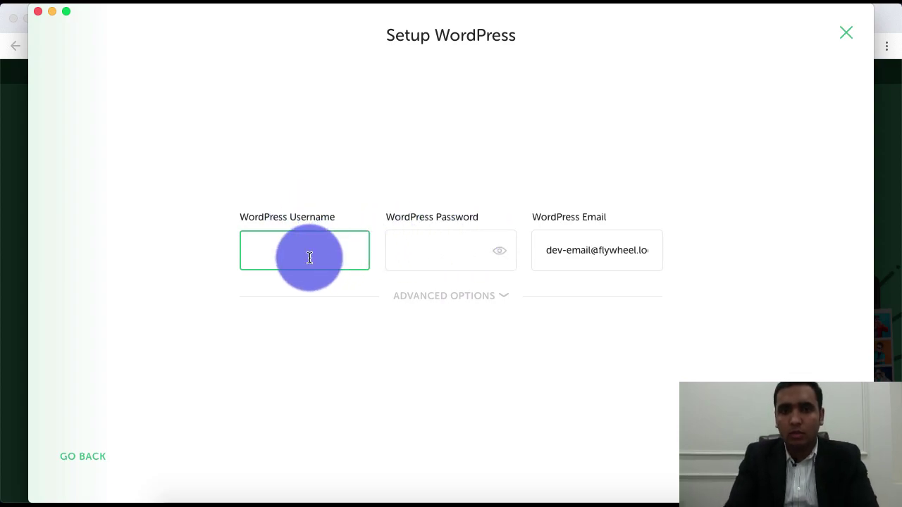
Step: Enter WordPress username admin and a password, and replace the default e-mail with the admin's address
{"action": "type", "text": "admin"}
{"action": "left_click", "coordinate": [423, 253]}
{"action": "type", "text": "adm"}
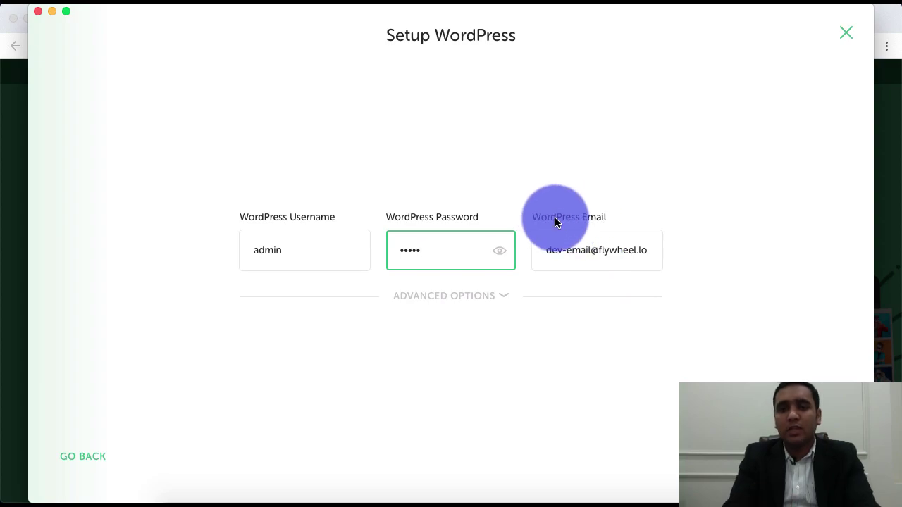
{"action": "left_click", "coordinate": [578, 250]}
{"action": "key", "text": "super+a"}
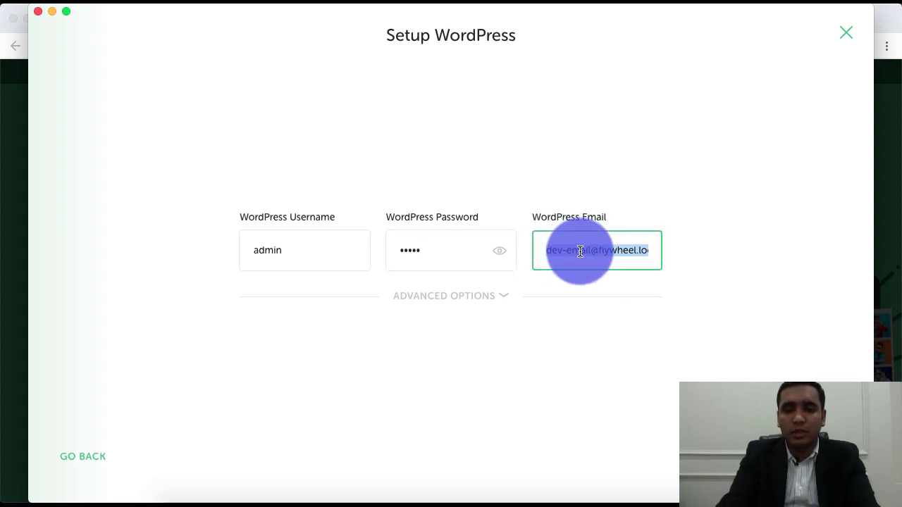
{"action": "type", "text": "p"}
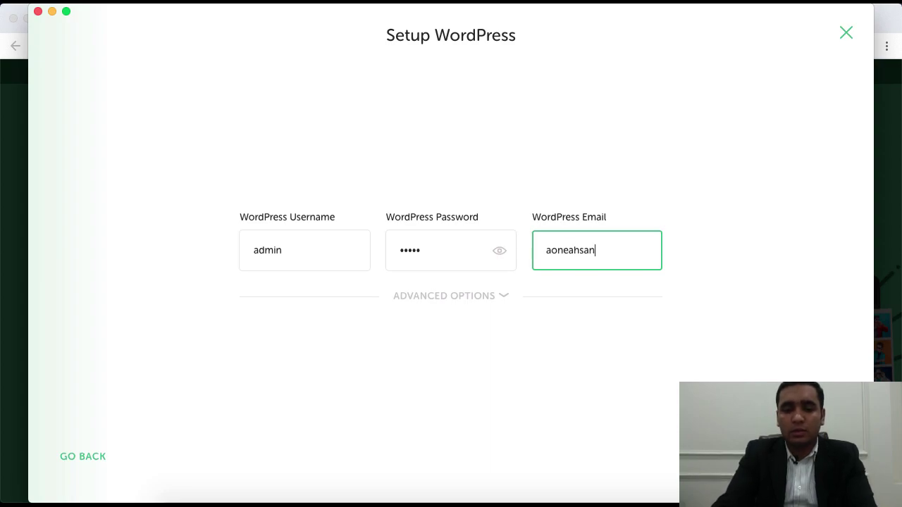
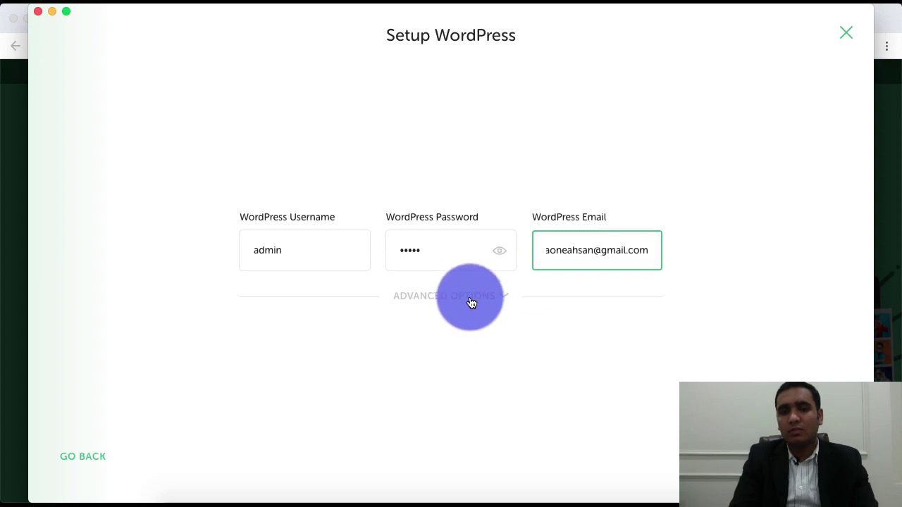
Step: Leave multisite set to No under Advanced Options
{"action": "left_click", "coordinate": [471, 301]}
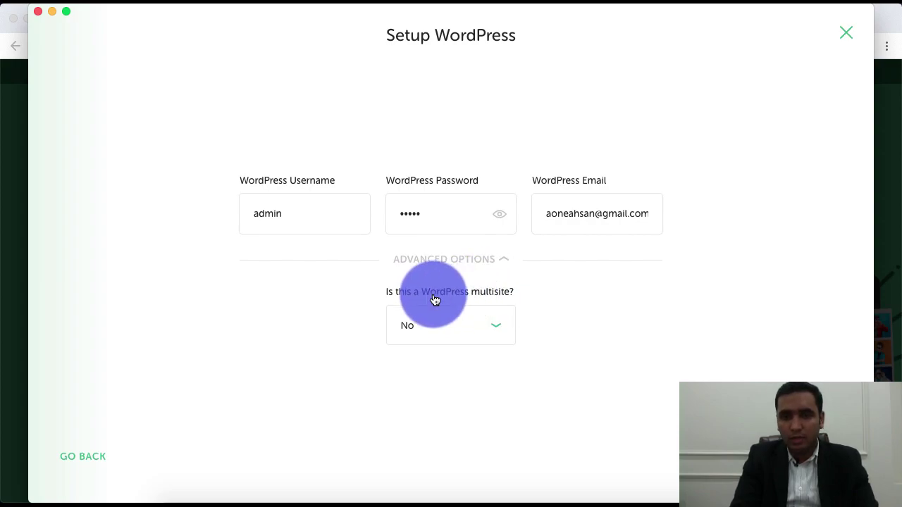
{"action": "left_click", "coordinate": [458, 333]}
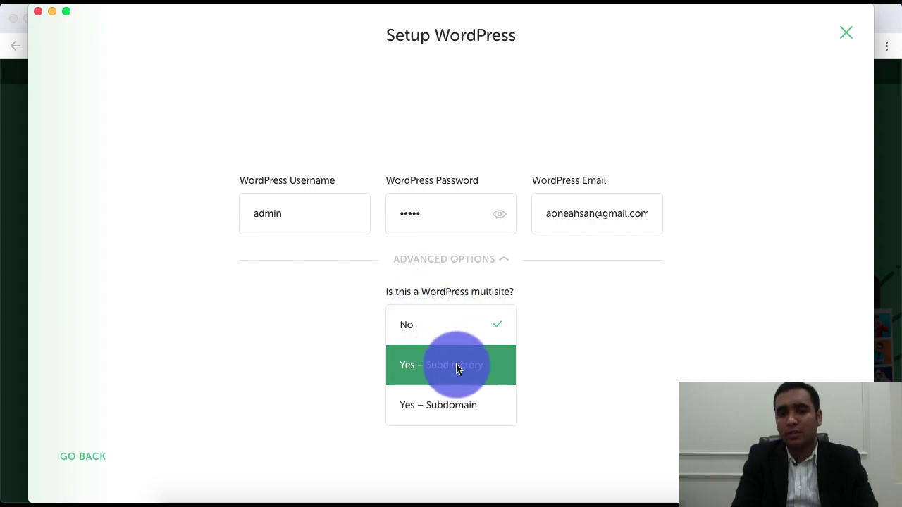
{"action": "left_click", "coordinate": [466, 326]}
{"action": "left_click", "coordinate": [498, 258]}
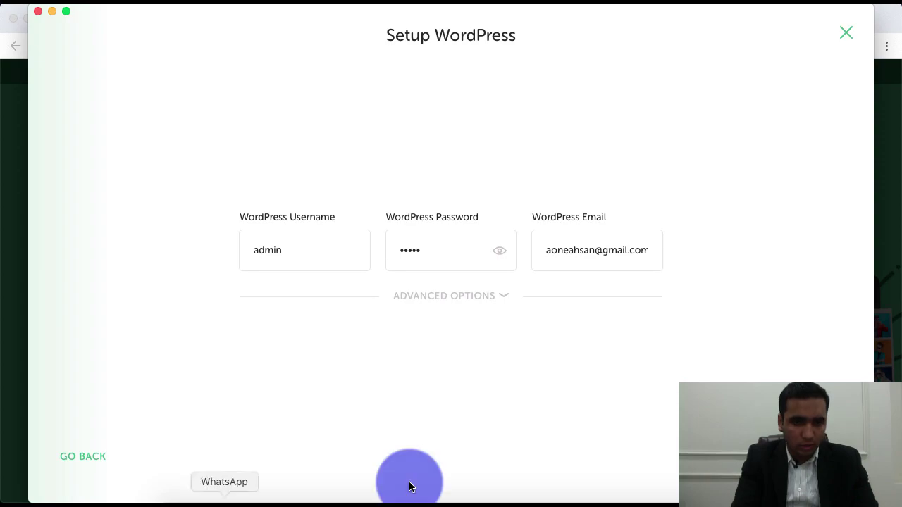
Step: Back out of the new-site wizard and cancel it
{"action": "left_click", "coordinate": [80, 455]}
{"action": "left_click", "coordinate": [79, 454]}
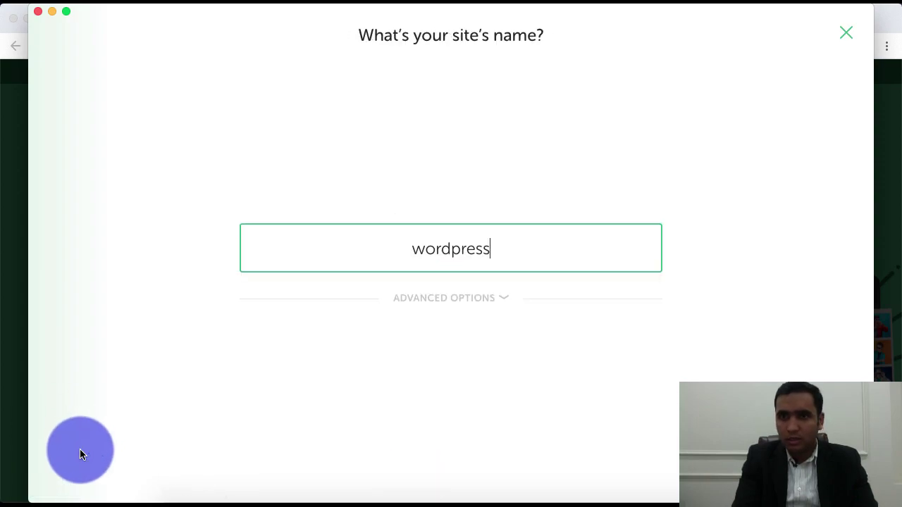
{"action": "left_click", "coordinate": [847, 33]}
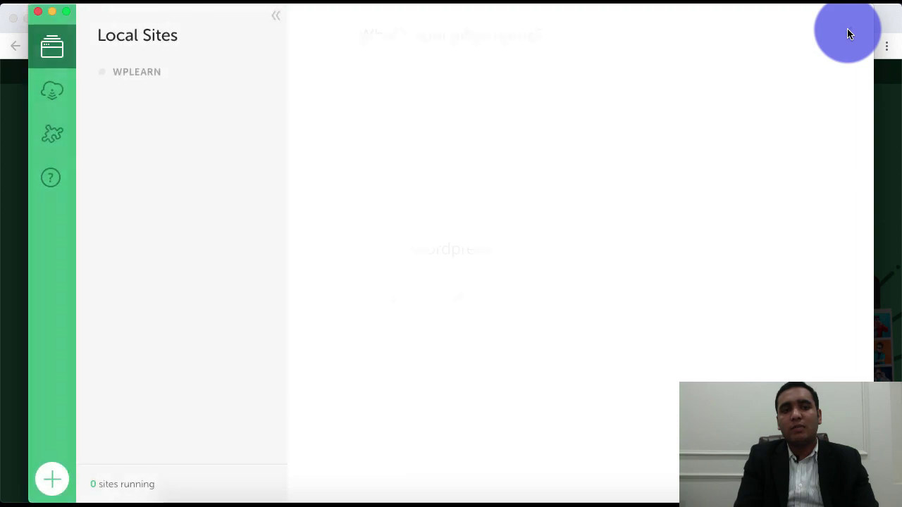
Step: Start the existing wplearn site from Local Sites
{"action": "left_click", "coordinate": [140, 73]}
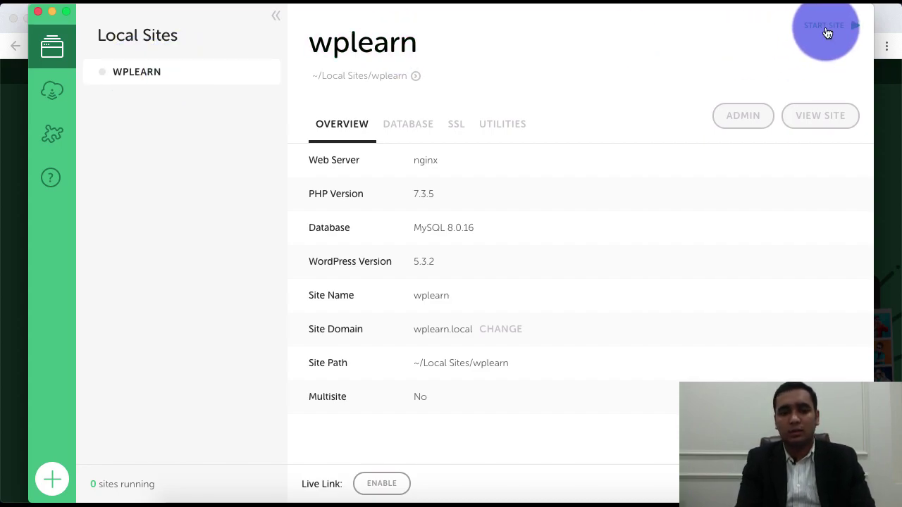
{"action": "left_click", "coordinate": [826, 26]}
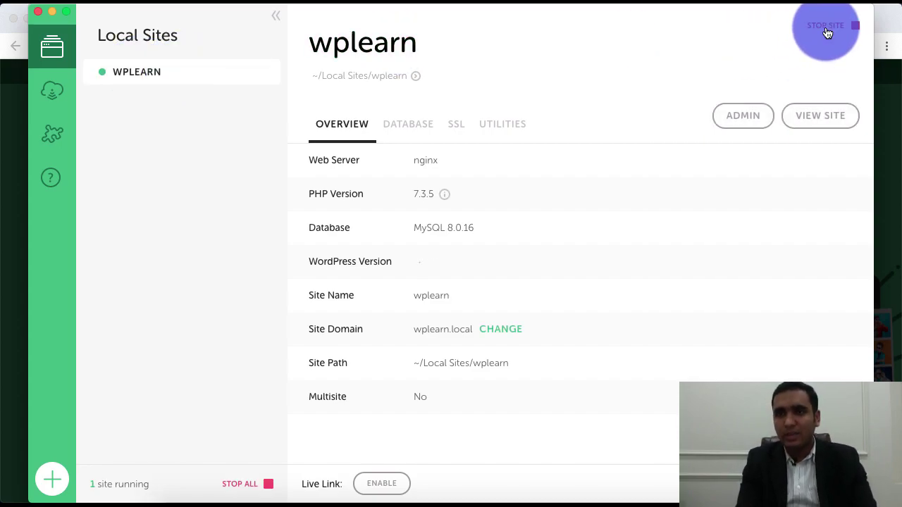
{"action": "left_click", "coordinate": [892, 111]}
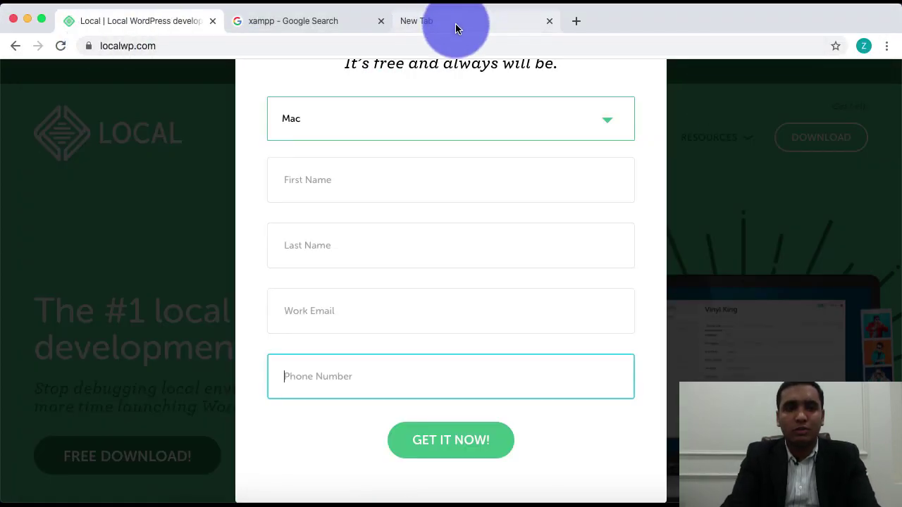
Step: Load wplearn.local in Chrome without the cache-buster query, then return to Local
{"action": "left_click", "coordinate": [455, 29]}
{"action": "type", "text": "lo"}
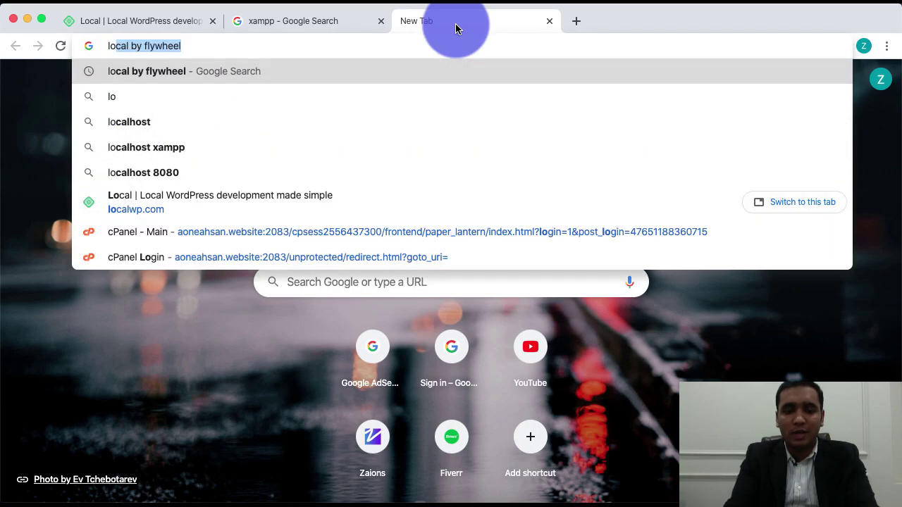
{"action": "key", "text": "Escape"}
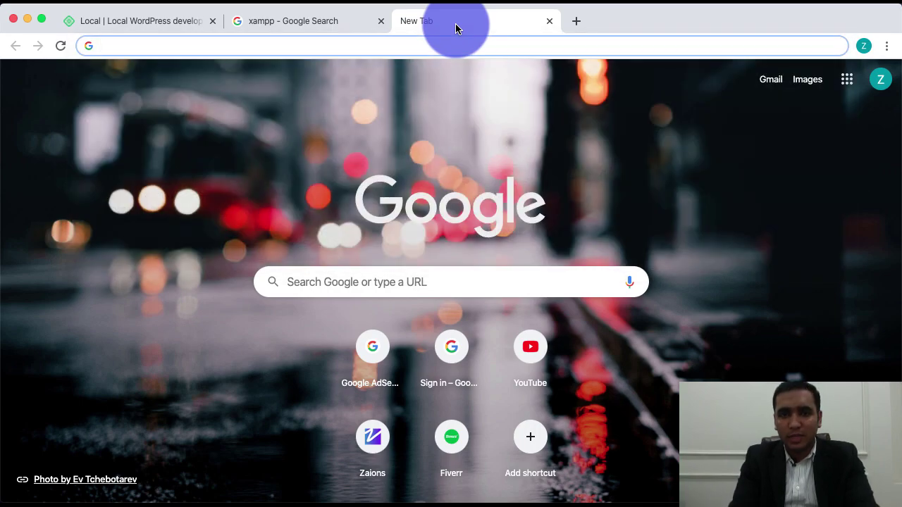
{"action": "key", "text": "super+Tab"}
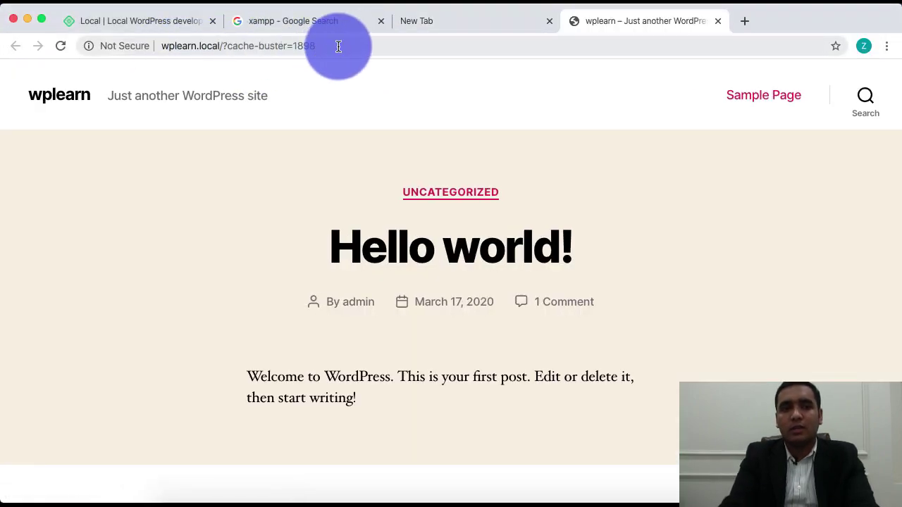
{"action": "left_click", "coordinate": [338, 46]}
{"action": "key", "text": "shift+alt+Left"}
{"action": "key", "text": "shift+alt+Left"}
{"action": "key", "text": "shift+alt+Left"}
{"action": "key", "text": "BackSpace"}
{"action": "key", "text": "Return"}
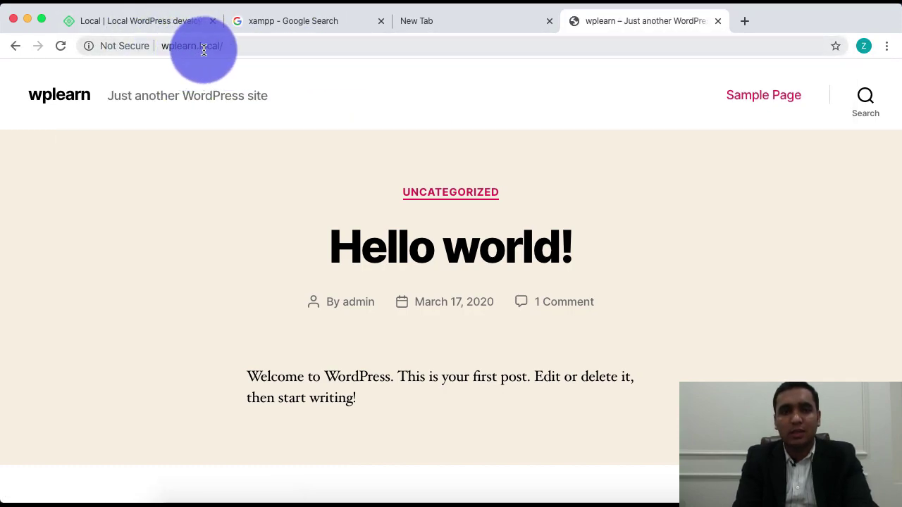
{"action": "key", "text": "super+Tab"}
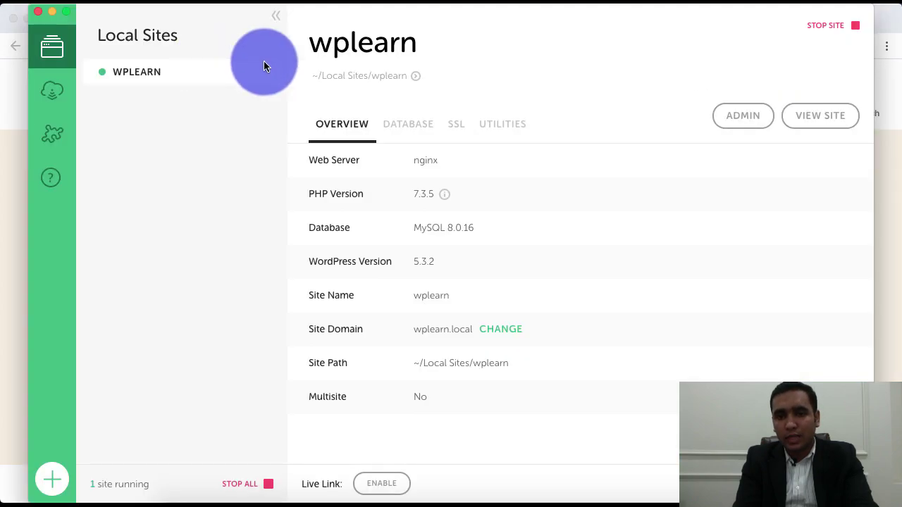
{"action": "left_click", "coordinate": [455, 125]}
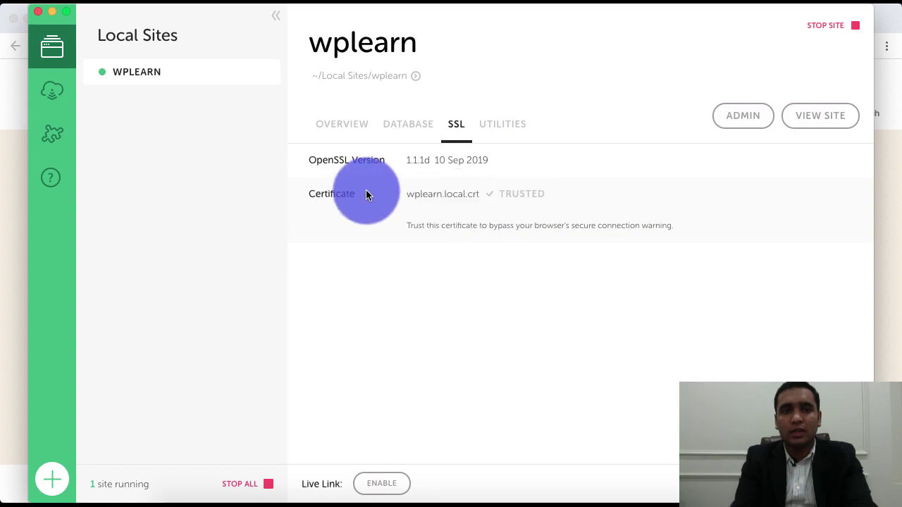
{"action": "key", "text": "super+Tab"}
{"action": "left_click", "coordinate": [171, 50]}
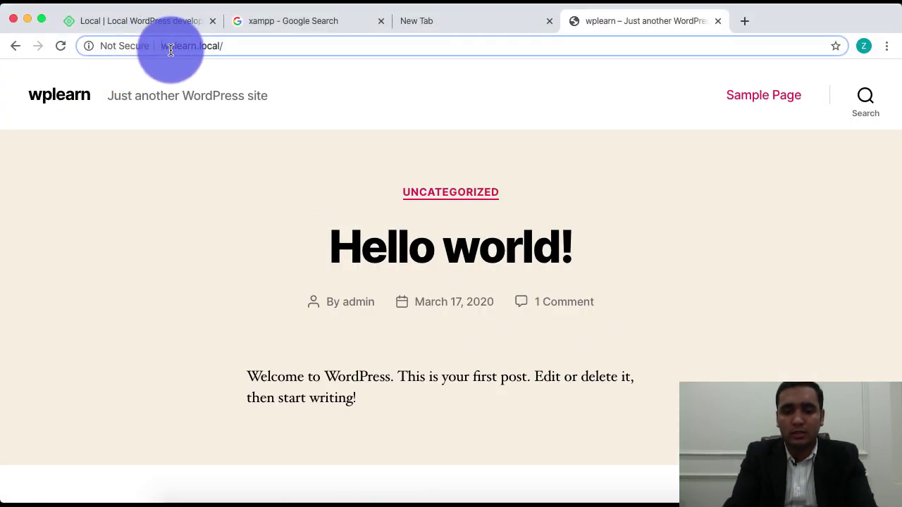
{"action": "key", "text": "Left"}
{"action": "type", "text": "https://"}
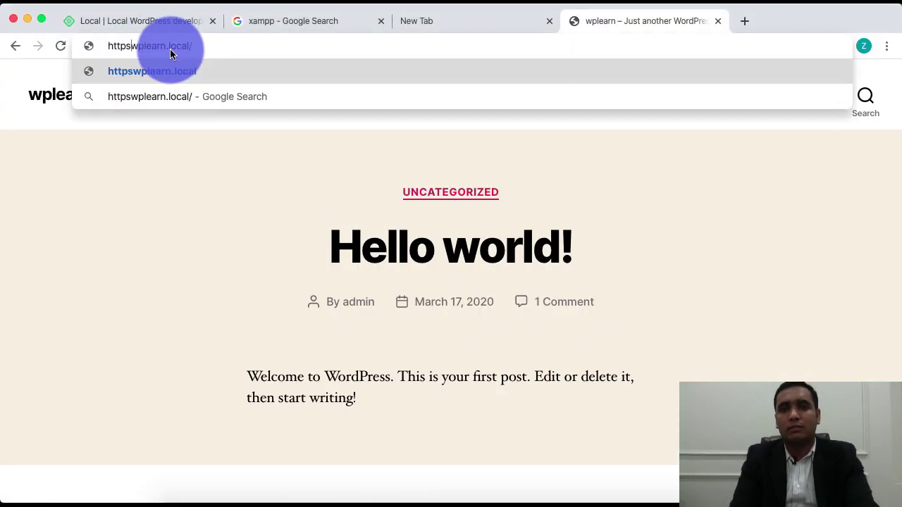
{"action": "key", "text": "Return"}
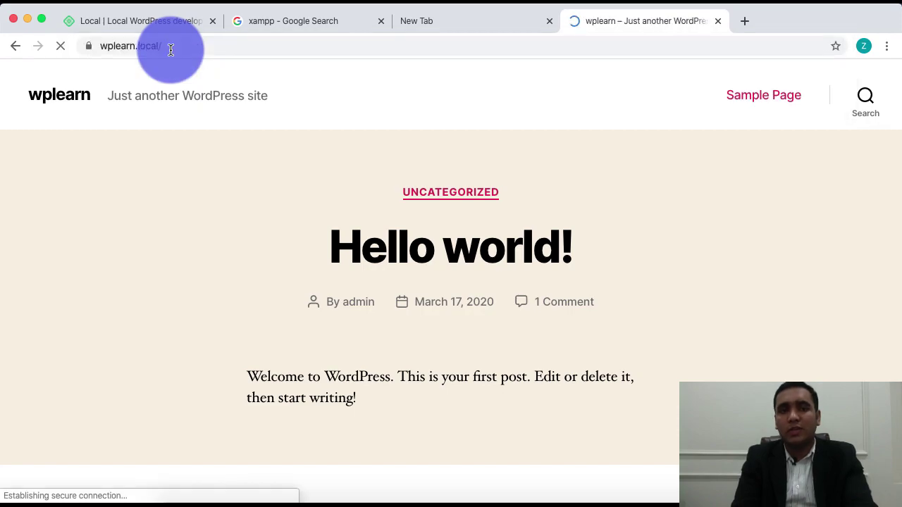
Step: Confirm wplearn.local.crt is Trusted in Local, then go back to the site address in Chrome
{"action": "key", "text": "super+Tab"}
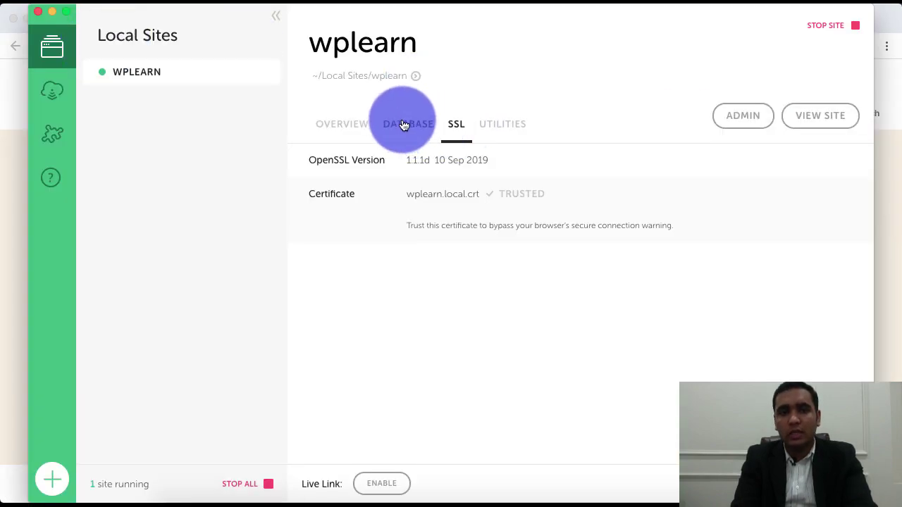
{"action": "left_click", "coordinate": [337, 134]}
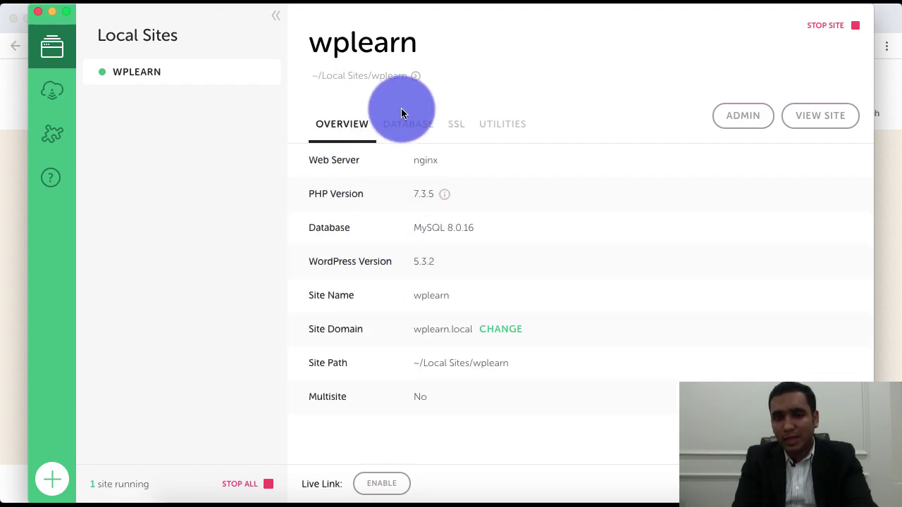
{"action": "left_click", "coordinate": [447, 127]}
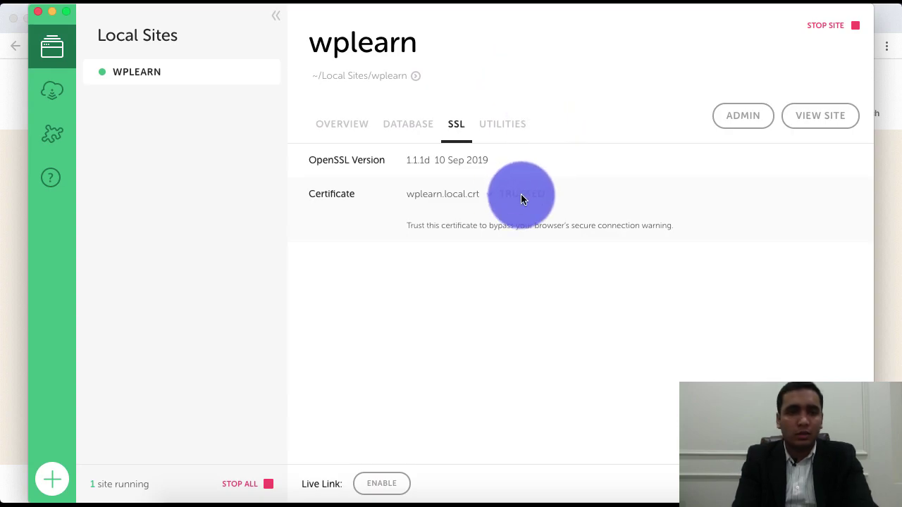
{"action": "key", "text": "super+Tab"}
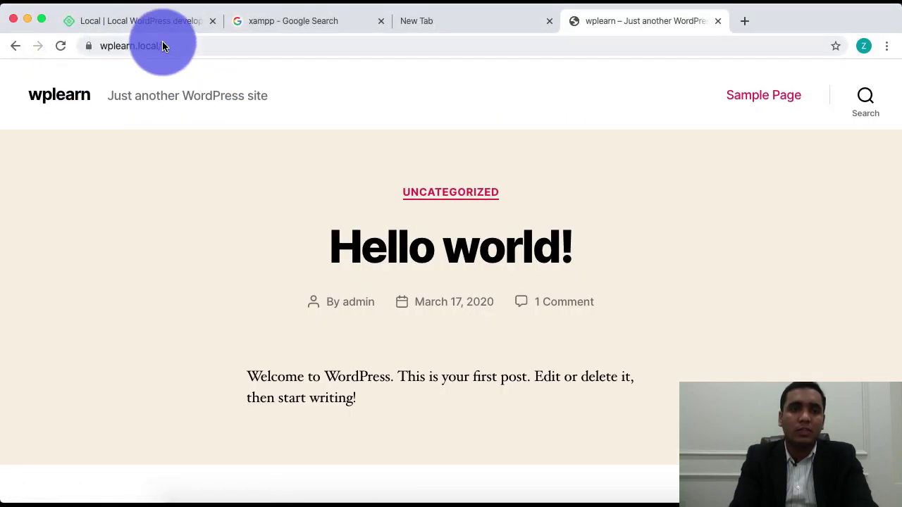
{"action": "left_click", "coordinate": [101, 45]}
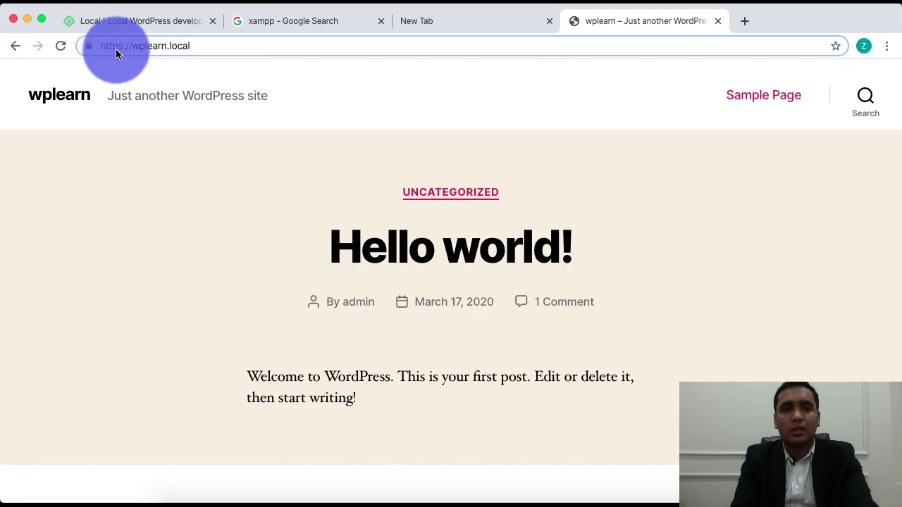
{"action": "left_click", "coordinate": [230, 80]}
{"action": "left_click", "coordinate": [245, 46]}
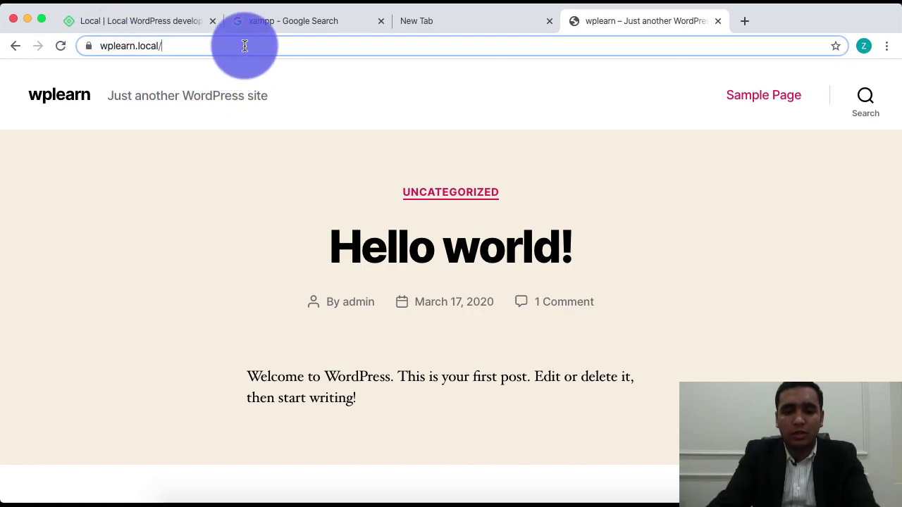
{"action": "type", "text": "wp-admin"}
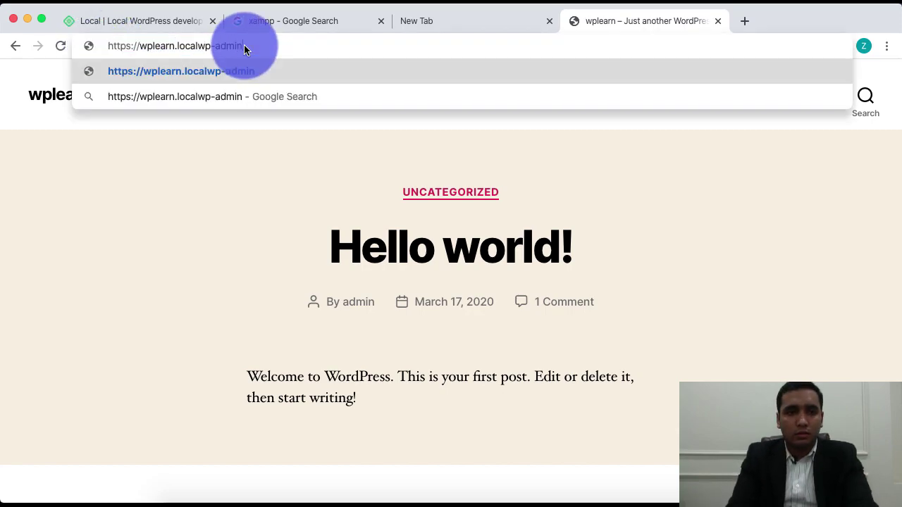
{"action": "key", "text": "Return"}
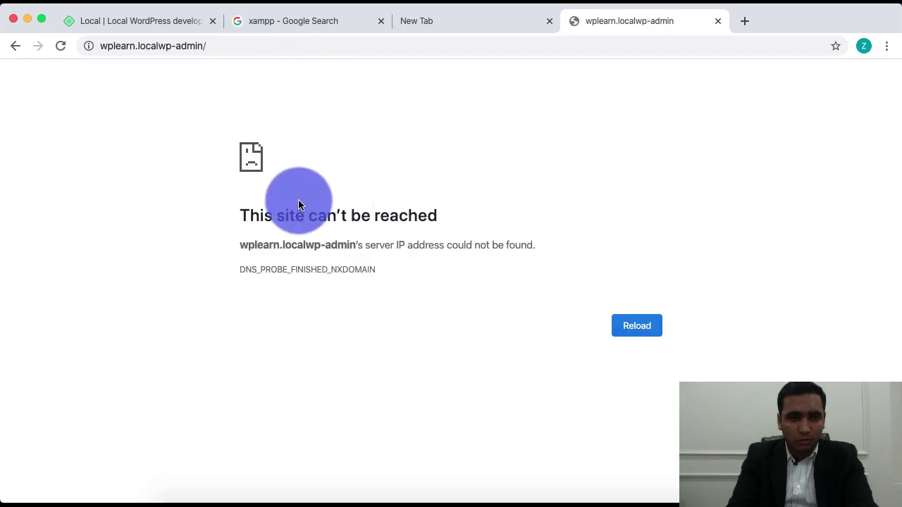
{"action": "left_click", "coordinate": [165, 48]}
{"action": "left_click", "coordinate": [158, 45]}
{"action": "type", "text": "/"}
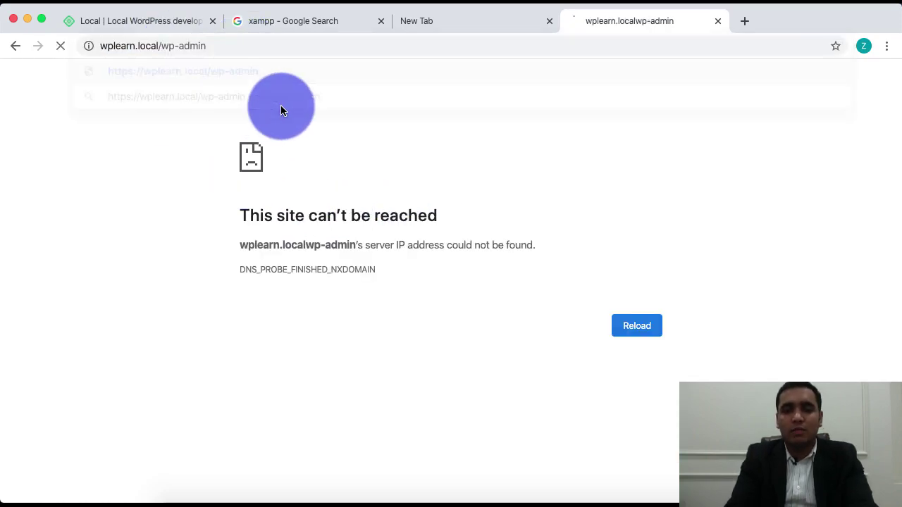
{"action": "key", "text": "Return"}
Step: Log in as admin with the account password and Remember Me checked
{"action": "left_click", "coordinate": [429, 258]}
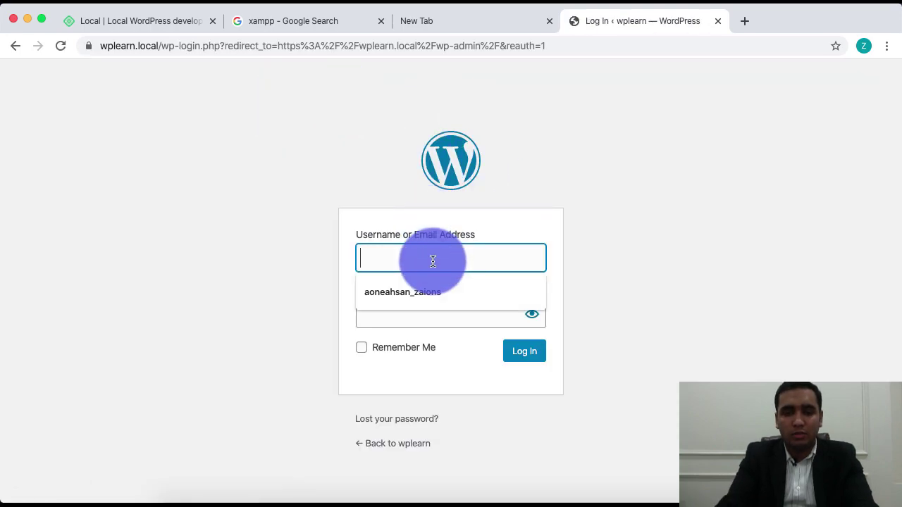
{"action": "type", "text": "ad"}
{"action": "left_click", "coordinate": [360, 314]}
{"action": "type", "text": "admin"}
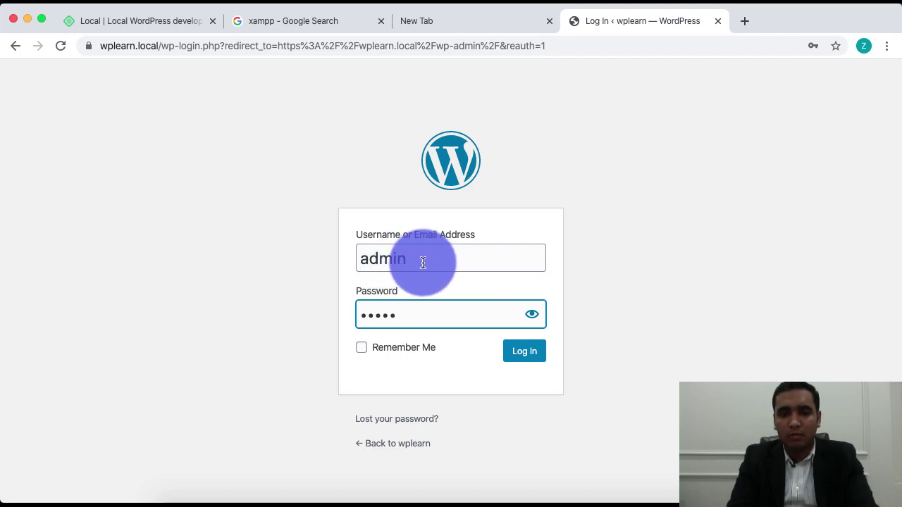
{"action": "left_click", "coordinate": [392, 352]}
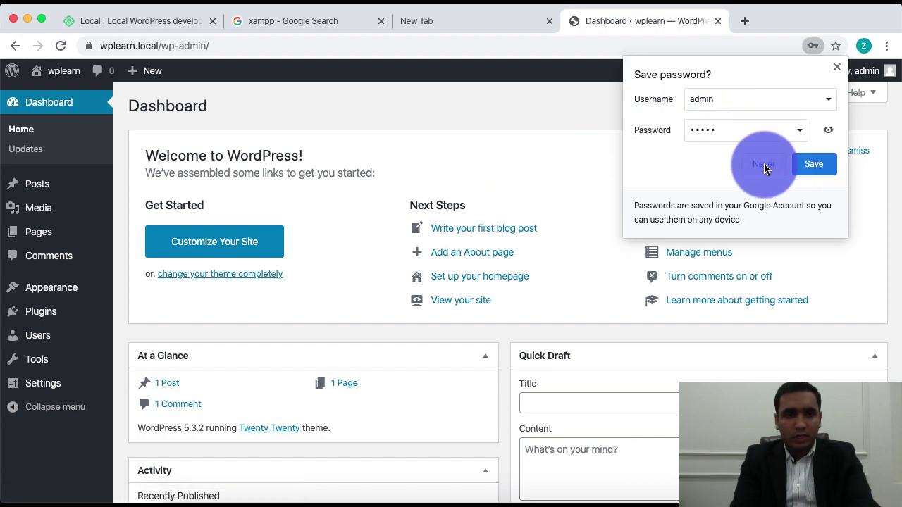
Step: Decline saving the password, dismiss the Welcome panel, and go to Add Plugins
{"action": "left_click", "coordinate": [761, 163]}
{"action": "left_click", "coordinate": [826, 159]}
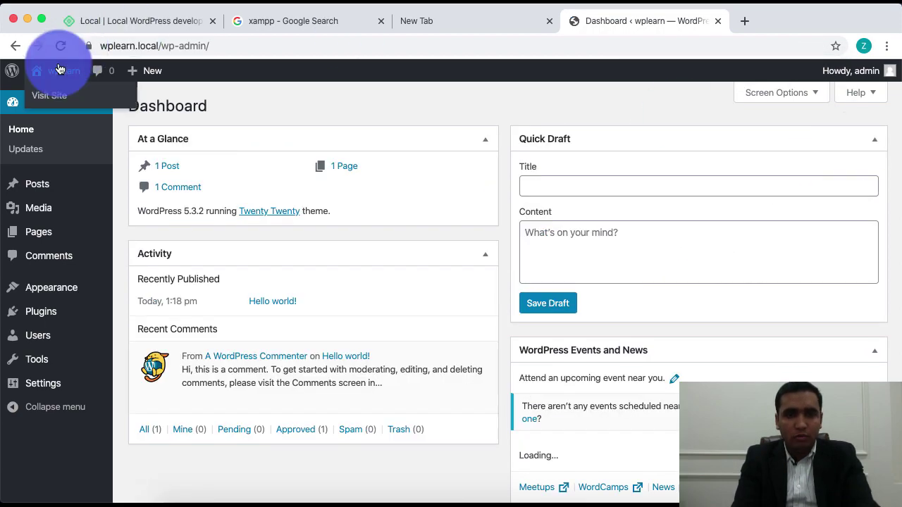
{"action": "left_click", "coordinate": [41, 312]}
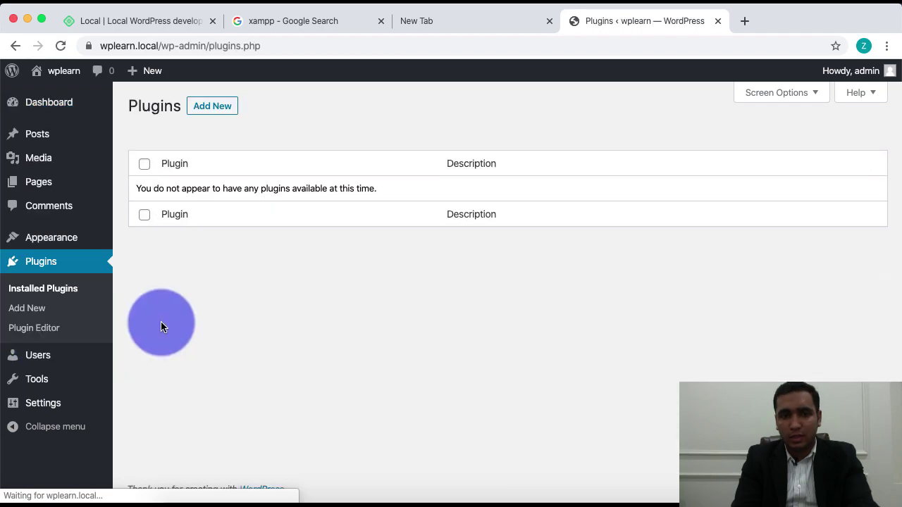
{"action": "left_click", "coordinate": [209, 109]}
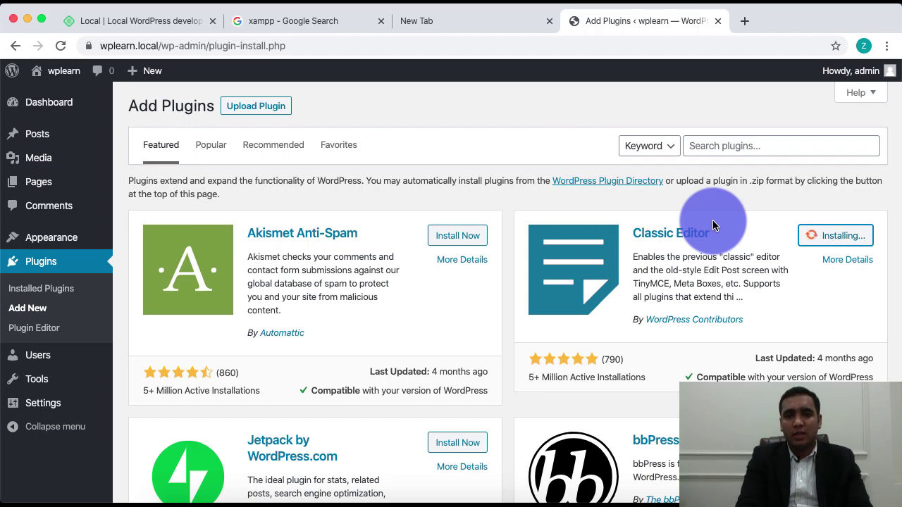
Step: Close the stray tabs and signup form, activate Classic Editor, and return to Local
{"action": "left_click", "coordinate": [552, 25]}
{"action": "left_click", "coordinate": [159, 21]}
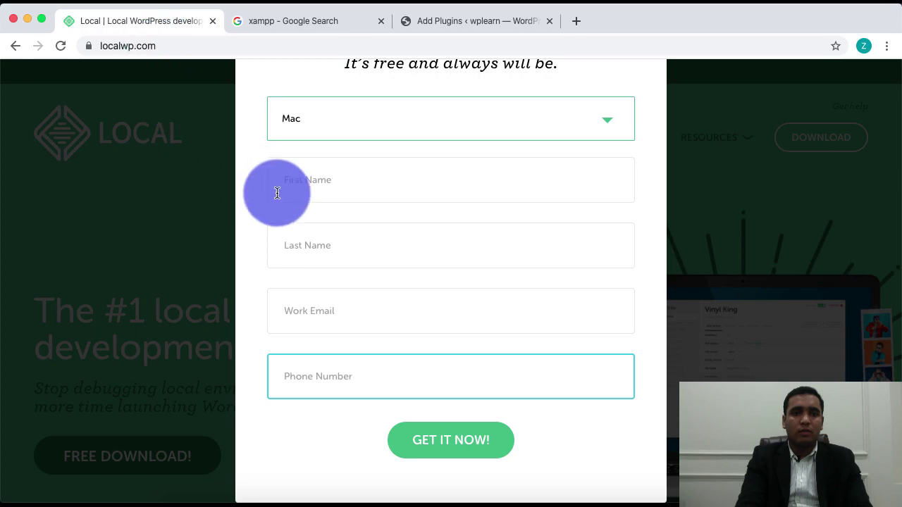
{"action": "left_click", "coordinate": [113, 171]}
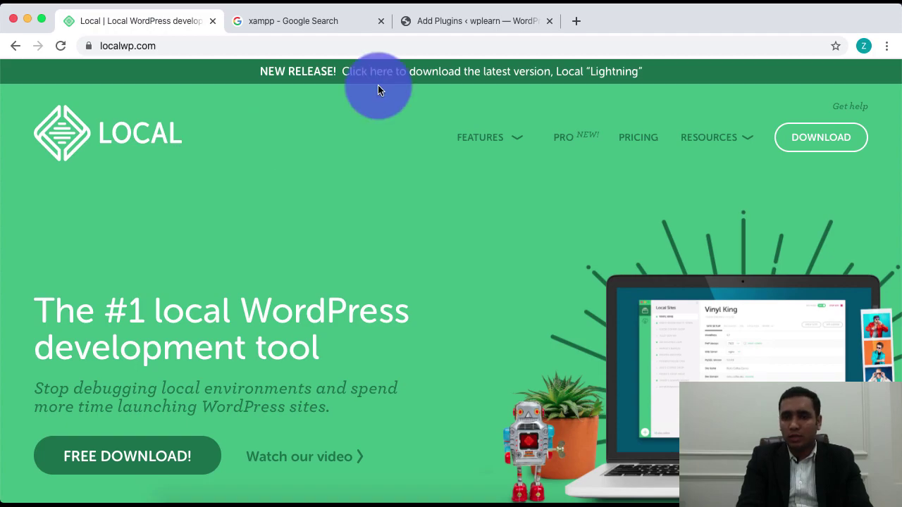
{"action": "left_click", "coordinate": [450, 23]}
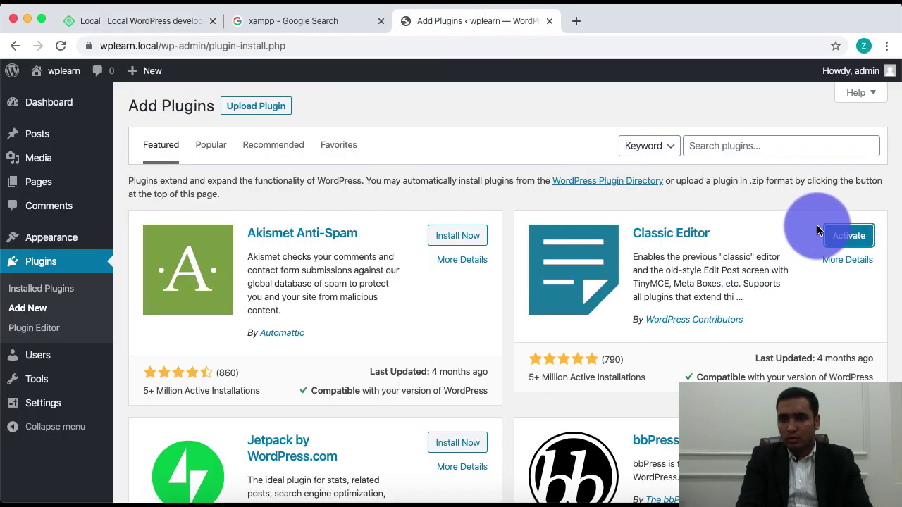
{"action": "left_click", "coordinate": [849, 237]}
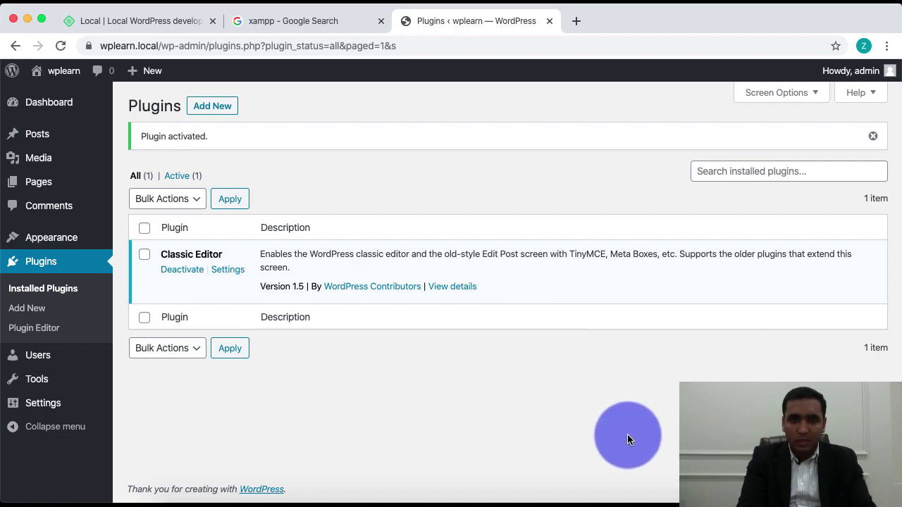
{"action": "left_click", "coordinate": [660, 502]}
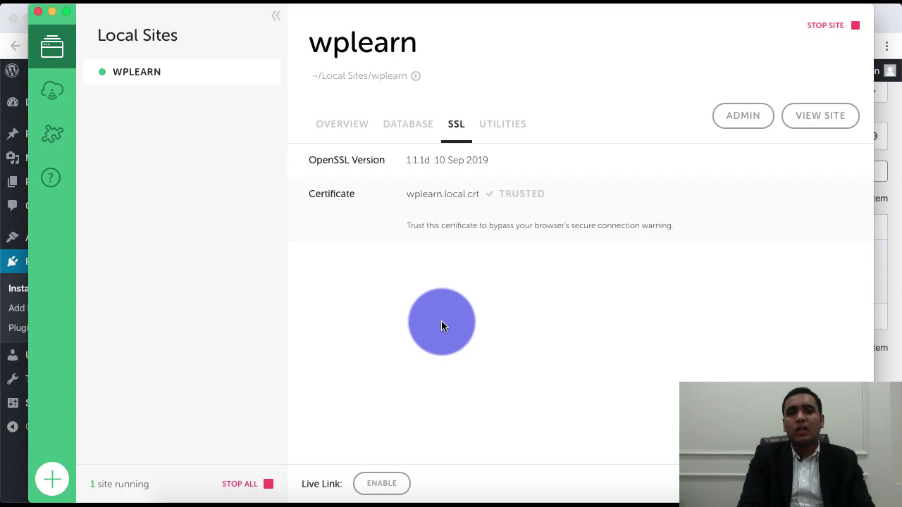
Step: Enable Live Link on the wplearn Overview to publish it at 32c4299a.ngrok.io
{"action": "left_click", "coordinate": [339, 129]}
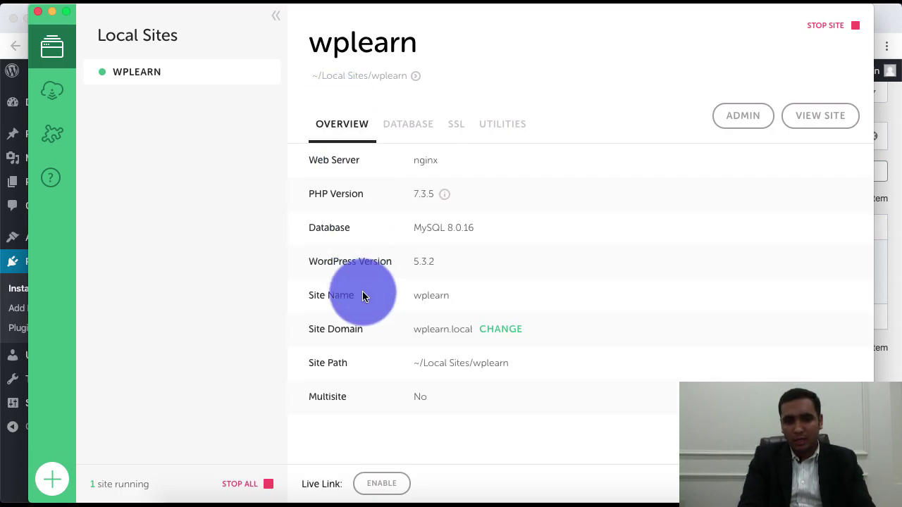
{"action": "left_click", "coordinate": [395, 486]}
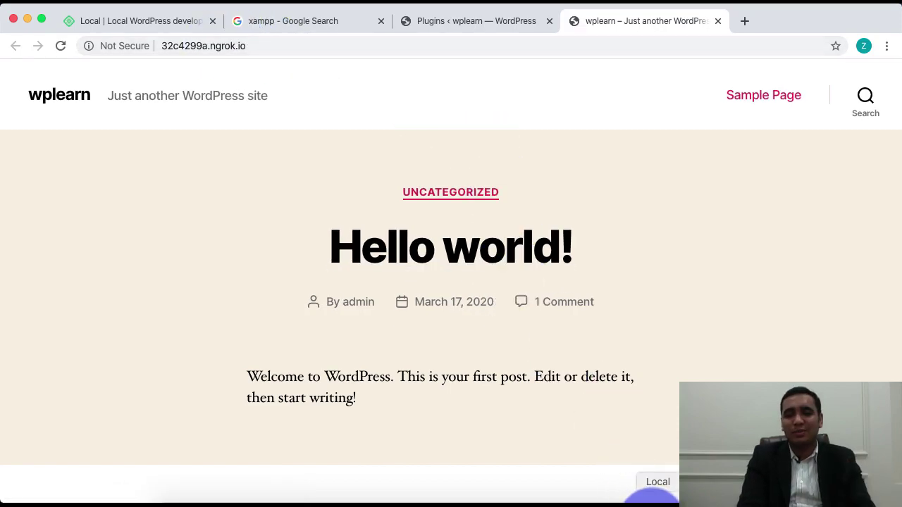
Step: Stop wplearn and reload the ngrok page to see the tunnel error
{"action": "left_click", "coordinate": [653, 499]}
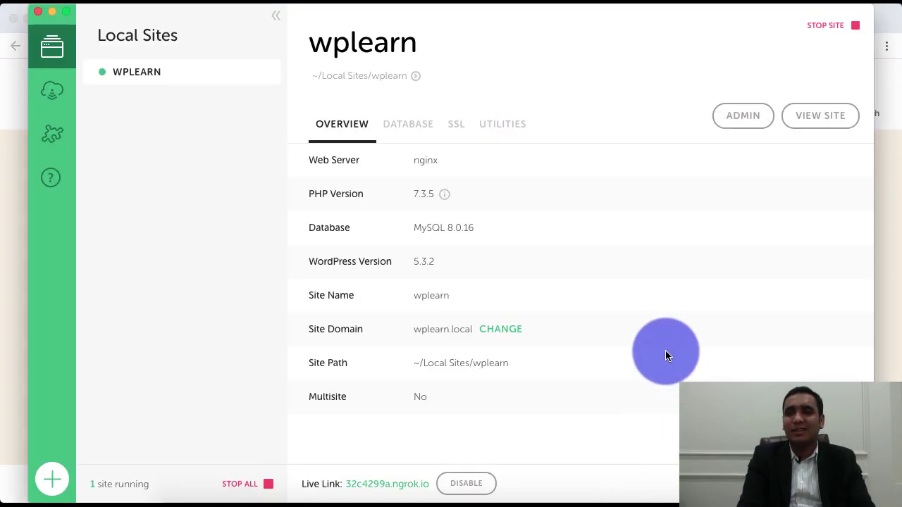
{"action": "left_click", "coordinate": [839, 26]}
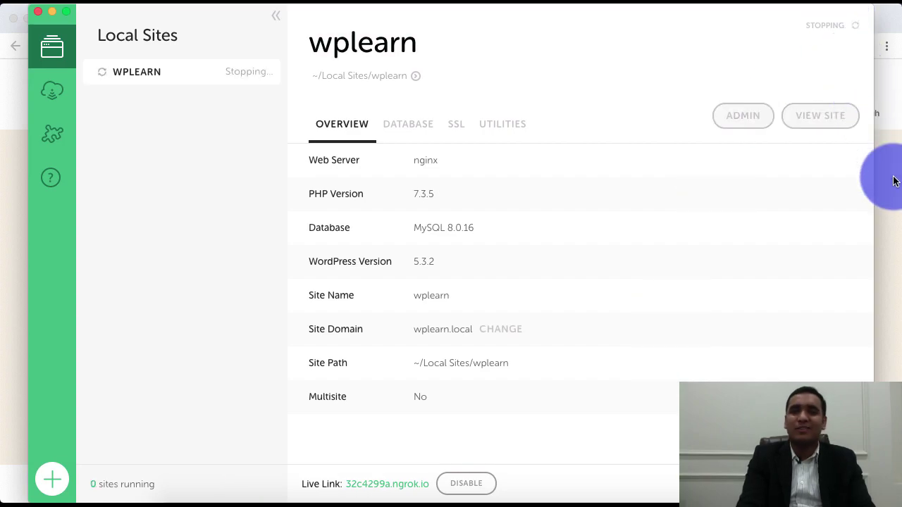
{"action": "left_click", "coordinate": [885, 176]}
{"action": "left_click", "coordinate": [62, 48]}
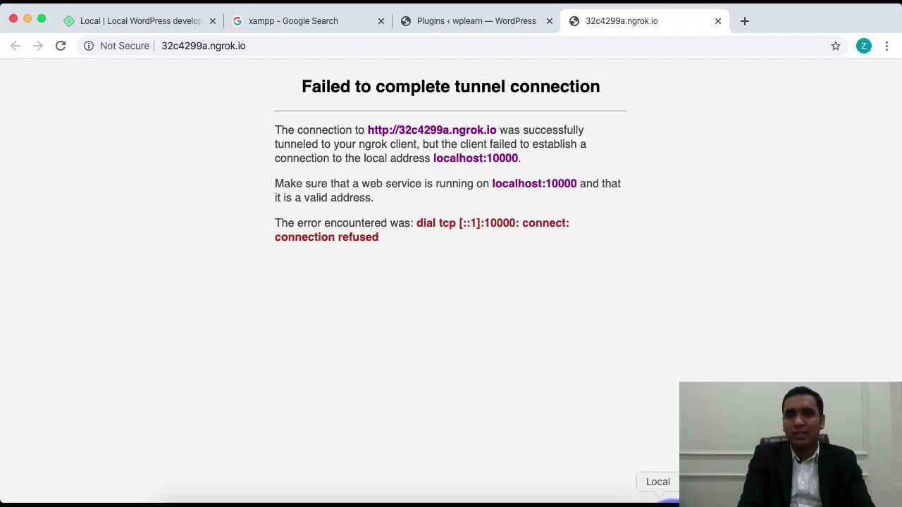
Step: Reopen and reload the 32c4299a.ngrok.io Live Link after the site is running again
{"action": "left_click", "coordinate": [668, 497]}
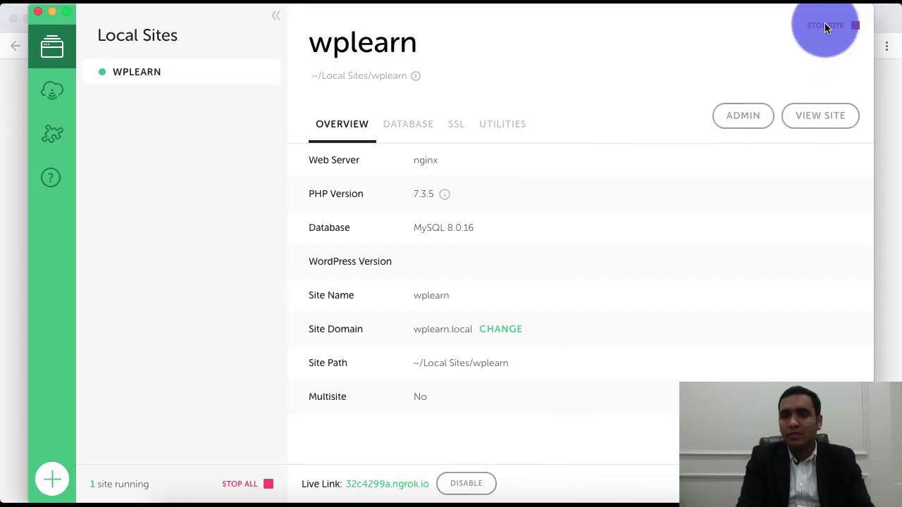
{"action": "left_click", "coordinate": [373, 484]}
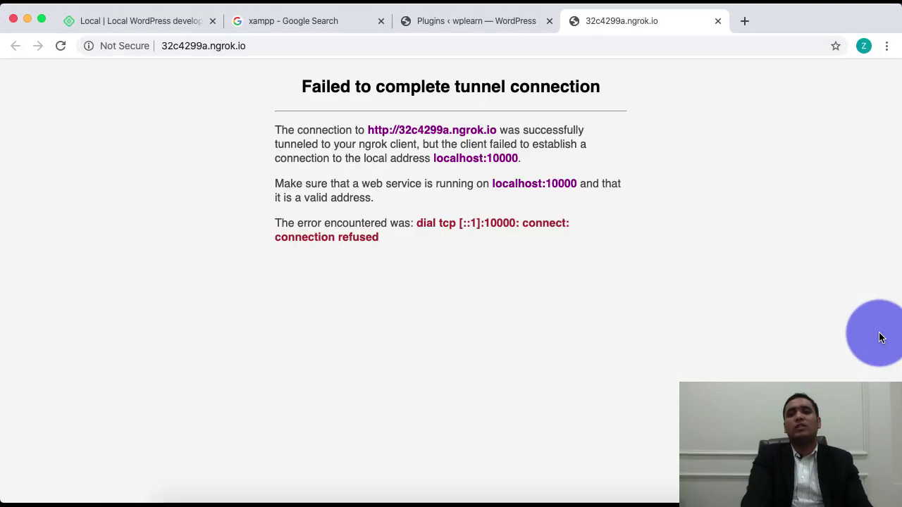
{"action": "left_click", "coordinate": [61, 46]}
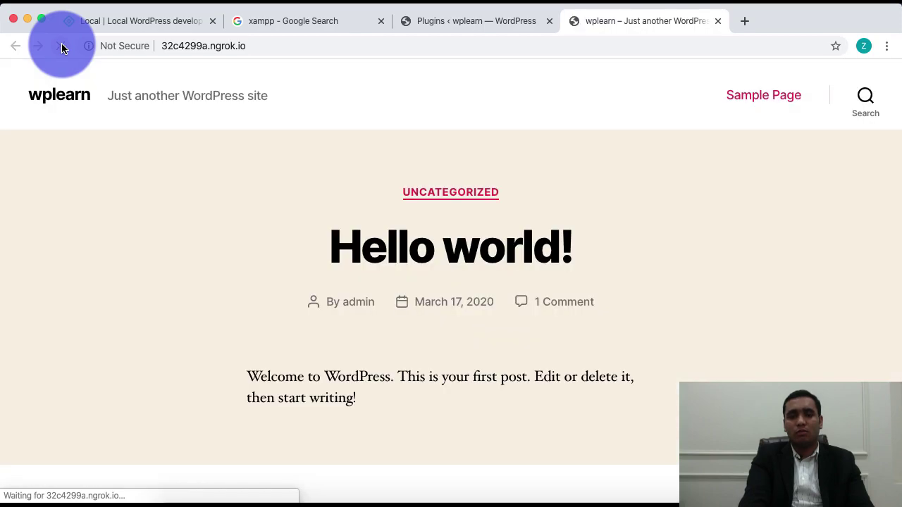
Step: Scroll the Hello world! homepage at the ngrok address to its footer, then switch to Local
{"action": "right_click", "coordinate": [686, 262]}
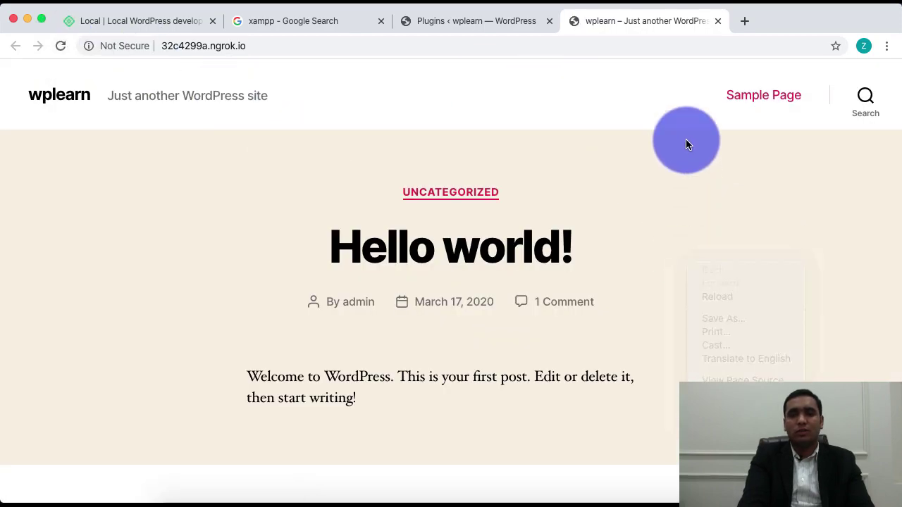
{"action": "scroll", "coordinate": [637, 262], "scroll_direction": "down", "scroll_amount": 10}
{"action": "scroll", "coordinate": [637, 265], "scroll_direction": "up", "scroll_amount": 15}
{"action": "scroll", "coordinate": [637, 265], "scroll_direction": "down", "scroll_amount": 1}
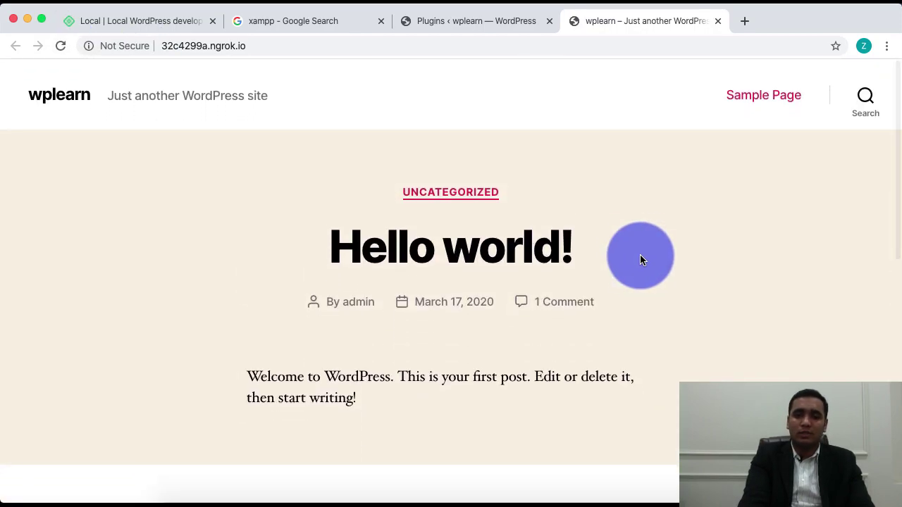
{"action": "scroll", "coordinate": [673, 251], "scroll_direction": "down", "scroll_amount": 10}
{"action": "scroll", "coordinate": [663, 315], "scroll_direction": "down", "scroll_amount": 5}
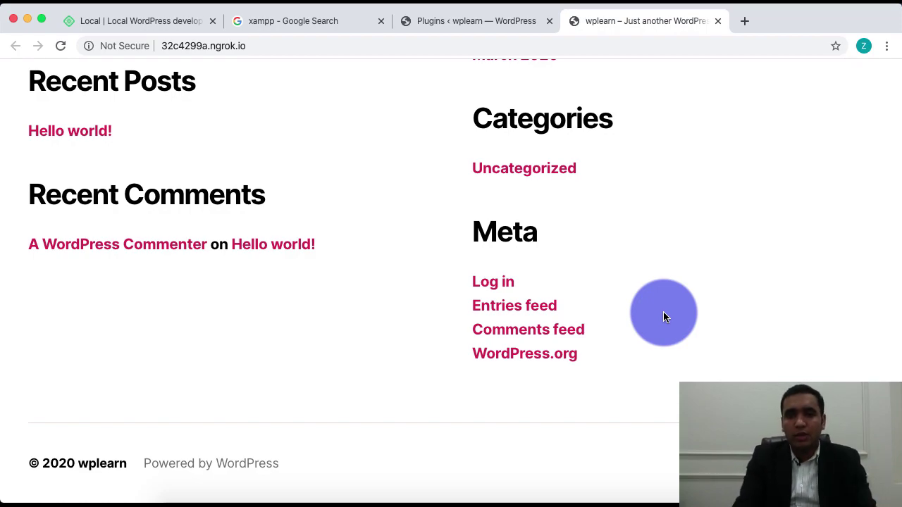
{"action": "left_click", "coordinate": [657, 499]}
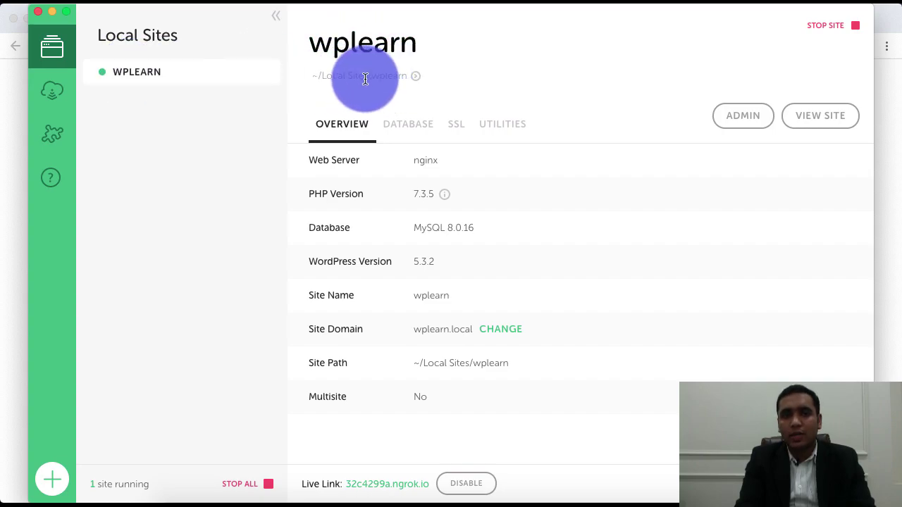
Step: Reveal the site folder in Finder and browse to wplearn/app/public to view the WordPress files
{"action": "left_click_drag", "start_coordinate": [323, 75], "coordinate": [417, 81]}
{"action": "left_click", "coordinate": [416, 76]}
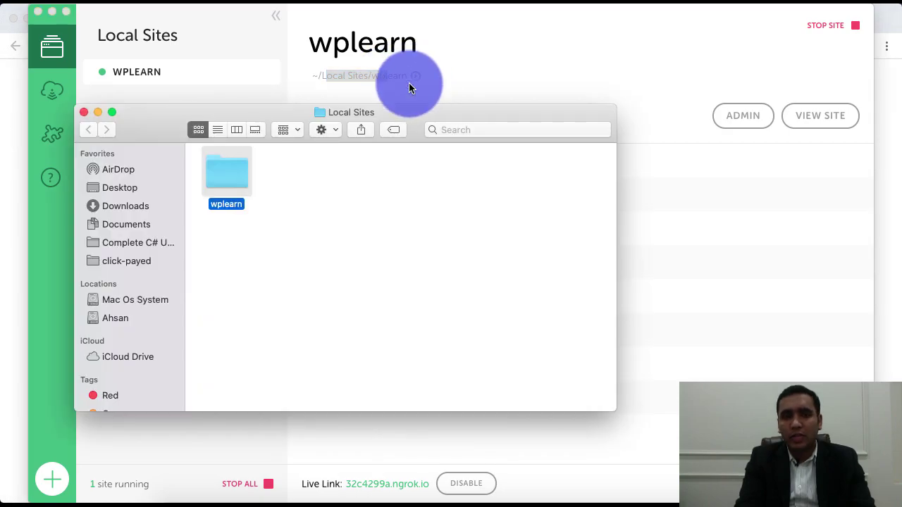
{"action": "double_click", "coordinate": [231, 174]}
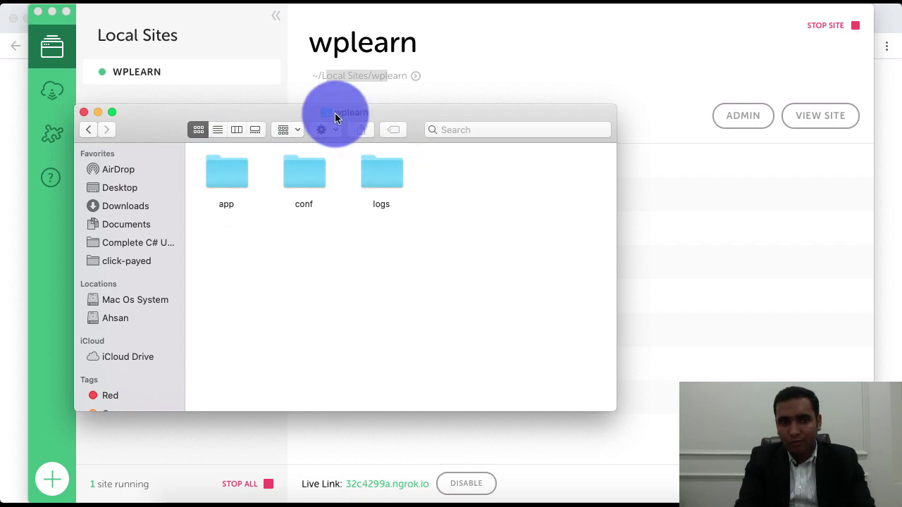
{"action": "double_click", "coordinate": [227, 176]}
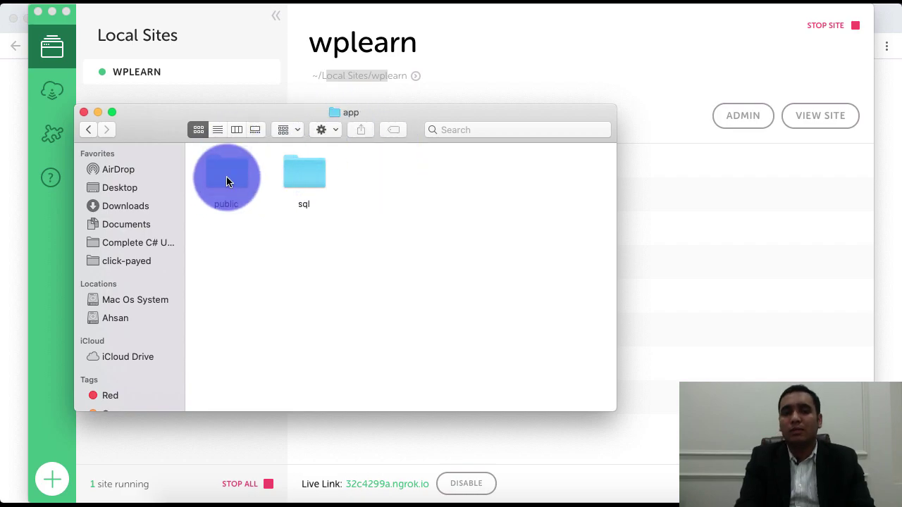
{"action": "double_click", "coordinate": [231, 182]}
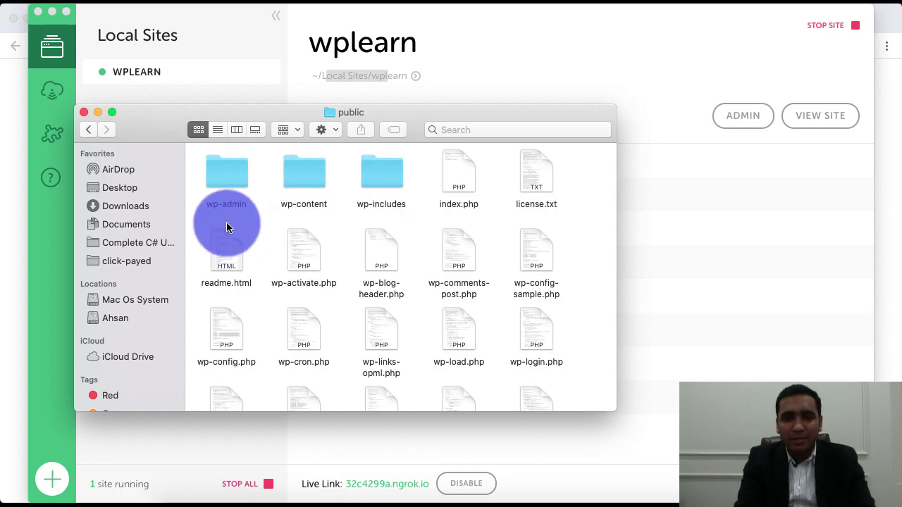
{"action": "left_click_drag", "start_coordinate": [194, 165], "coordinate": [577, 270]}
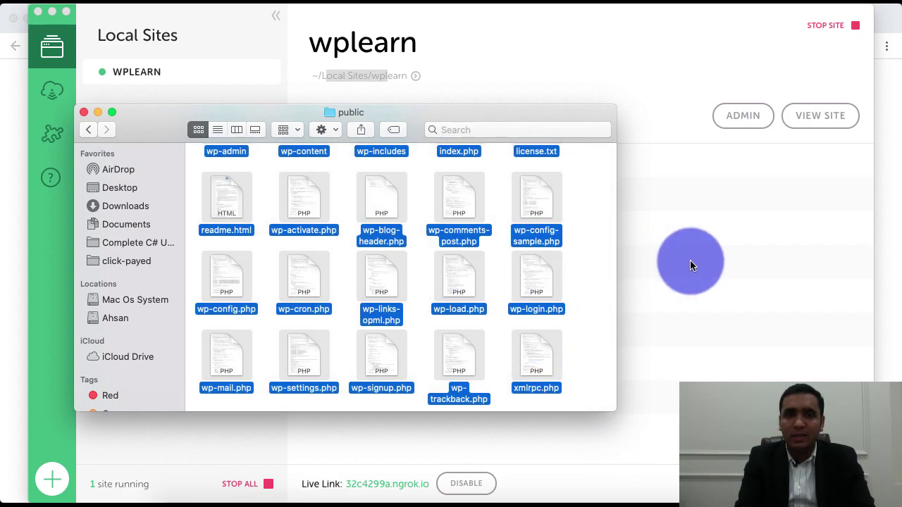
Step: Open the site's local database in Adminer from Local's Database tab
{"action": "left_click", "coordinate": [690, 265]}
{"action": "left_click", "coordinate": [409, 131]}
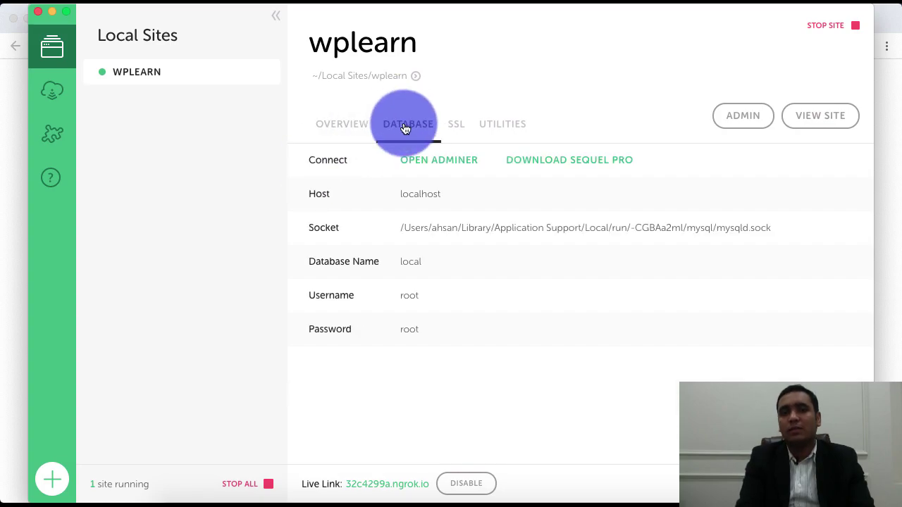
{"action": "left_click", "coordinate": [440, 161]}
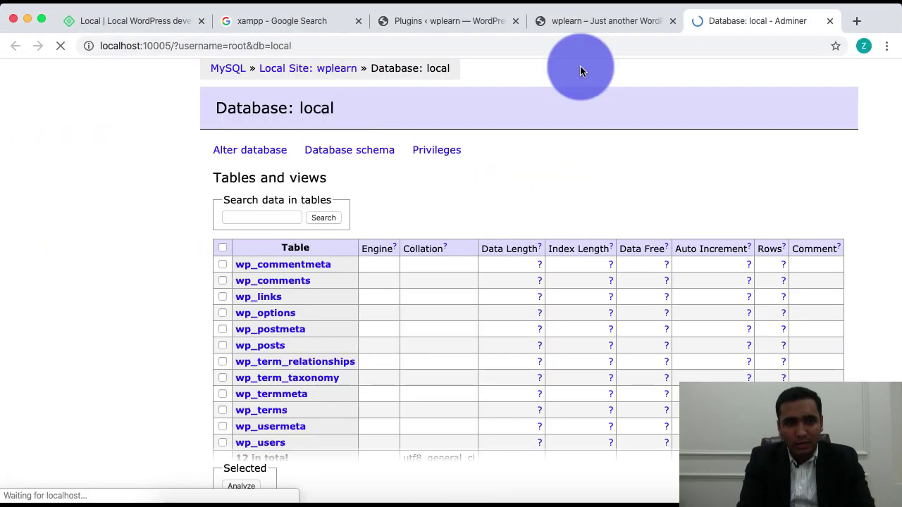